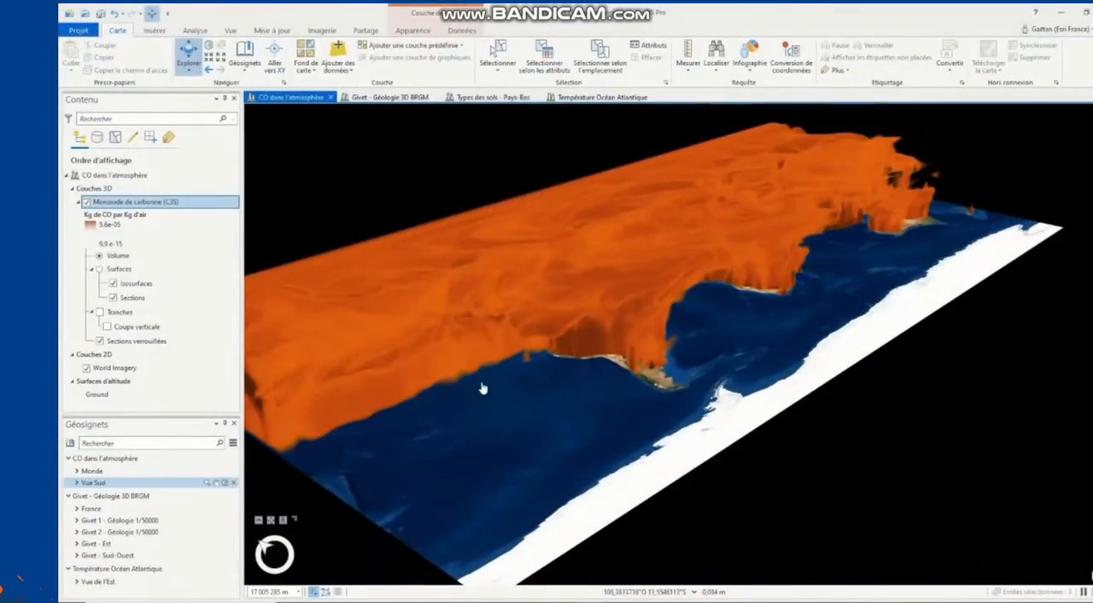
# Step: Turn on the carbon monoxide slices, slide the Coupe verticale slice through the volume, and turn the slices off again
pyautogui.click(100, 313)
pyautogui.click(138, 328)
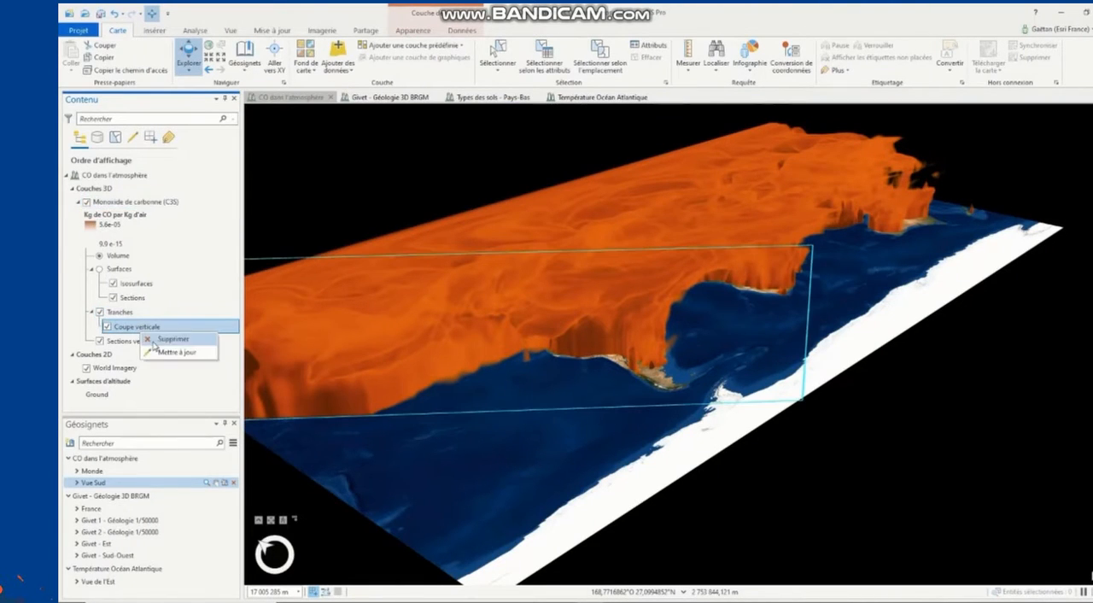
pyautogui.click(176, 352)
pyautogui.moveTo(329, 421); pyautogui.dragTo(517, 529)
pyautogui.click(100, 312)
# Step: Go to the Monde bookmark view and open the symbology settings of the carbon monoxide layer
pyautogui.click(91, 471)
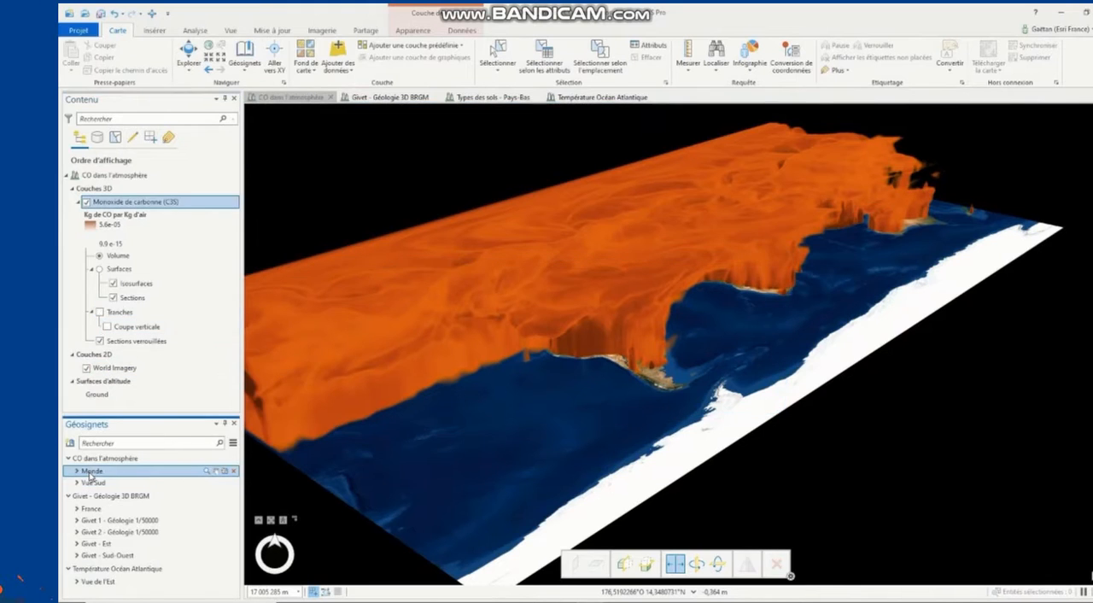
pyautogui.click(413, 31)
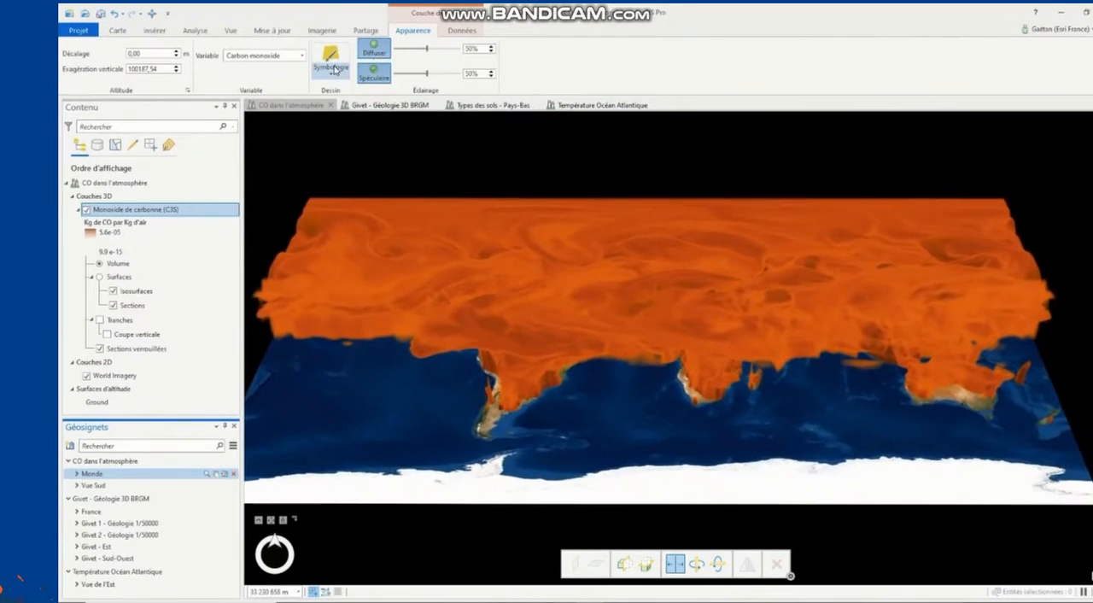
pyautogui.click(332, 67)
pyautogui.click(330, 59)
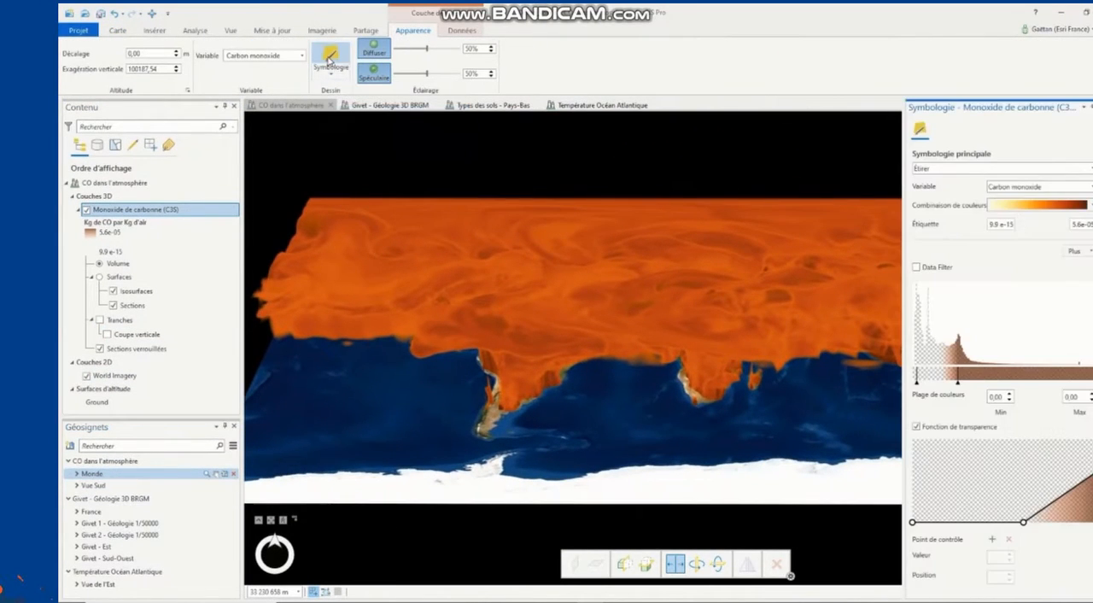
# Step: Compare the volume without the transparency function, re-enable it, and flatten its curve, starting the slope earlier and lowering the end point to 57%
pyautogui.click(917, 426)
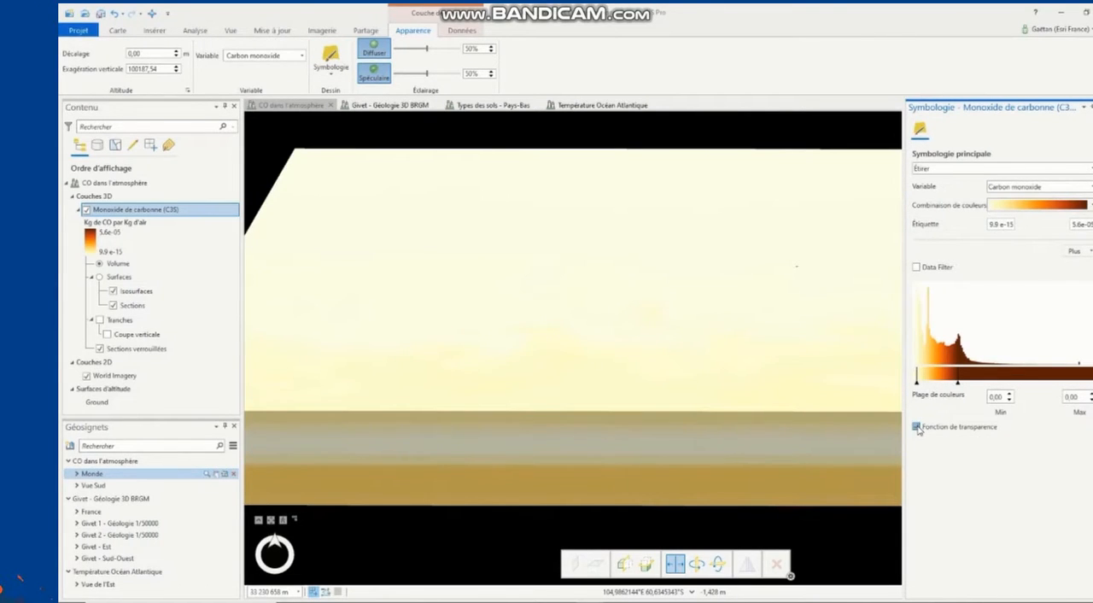
pyautogui.click(917, 427)
pyautogui.moveTo(1025, 525); pyautogui.dragTo(992, 528)
pyautogui.moveTo(1092, 473)
pyautogui.mouseDown()
pyautogui.moveTo(1092, 451)
pyautogui.moveTo(1092, 482)
pyautogui.mouseUp()
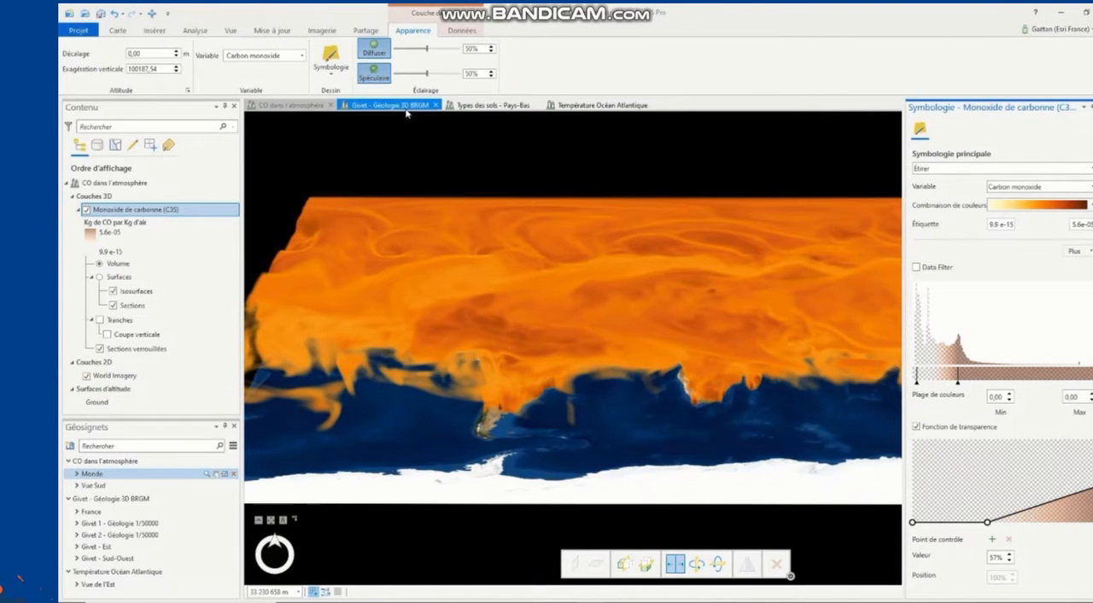
# Step: Switch to the Givet - Géologie 3D BRGM scene and view the geological map from the Givet 1, Givet 2 and Givet - Est bookmarks
pyautogui.click(376, 106)
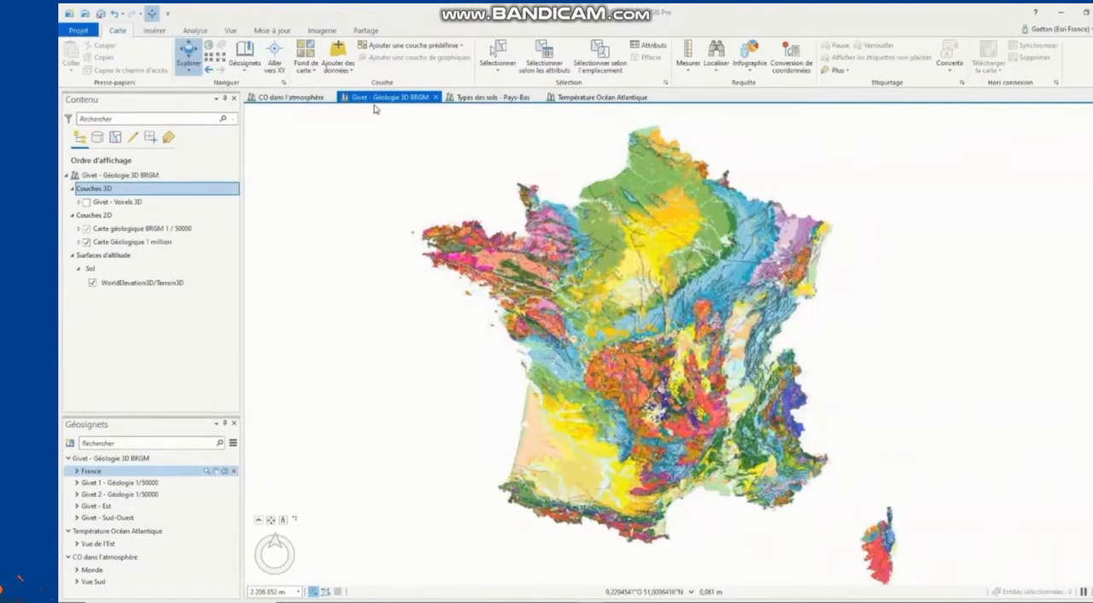
pyautogui.click(153, 483)
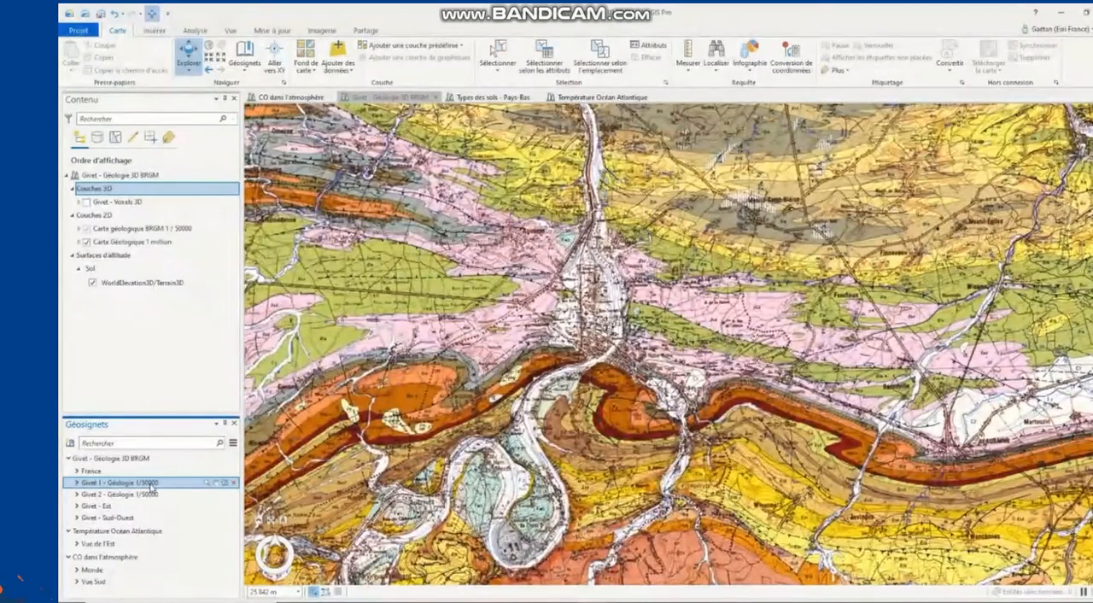
pyautogui.click(150, 496)
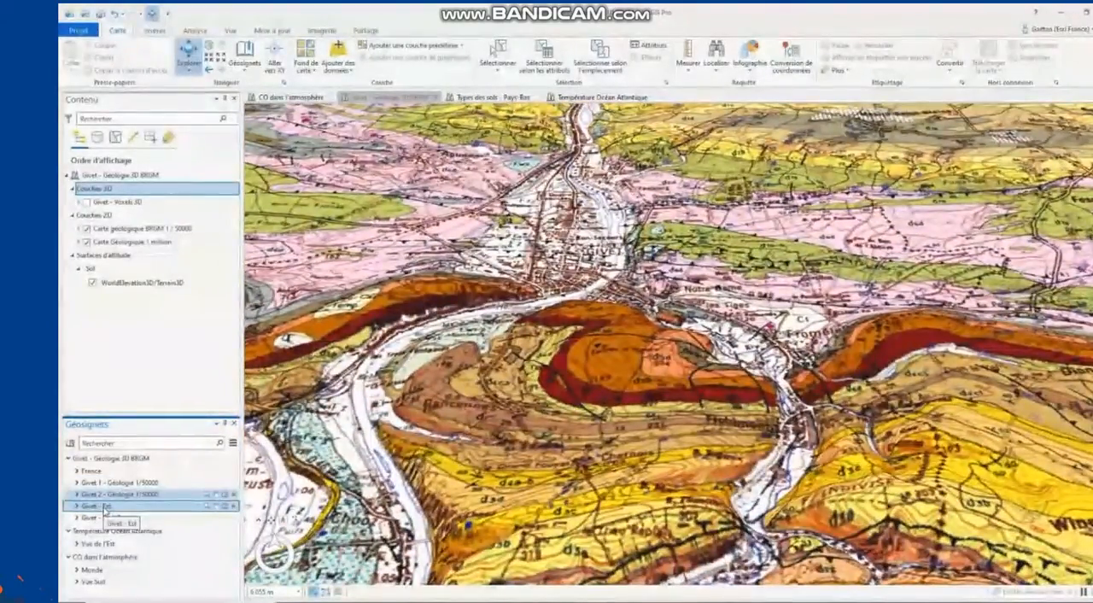
pyautogui.click(104, 506)
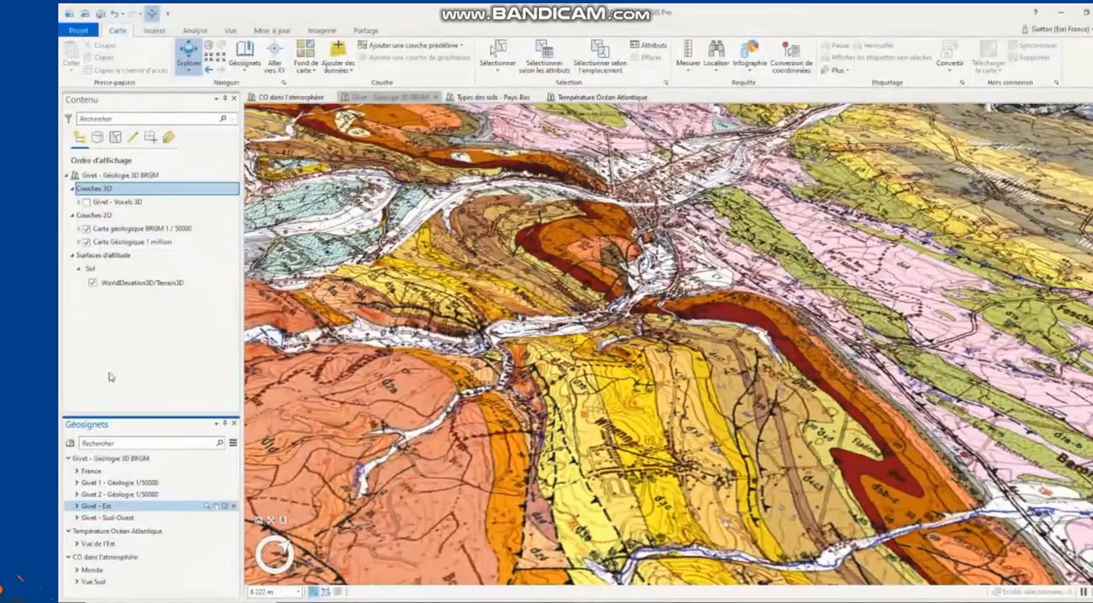
# Step: Show the Givet - Voxels 3D layer, hide the 1/50000 BRGM geological map, and view the block from the Givet - Sud-Ouest bookmark
pyautogui.click(87, 203)
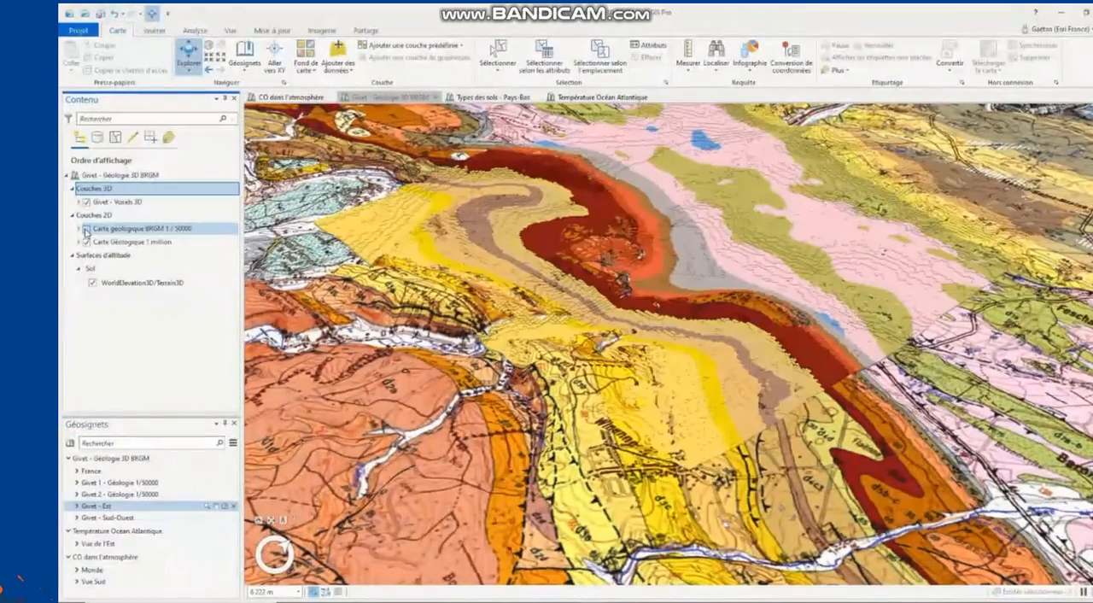
pyautogui.click(86, 229)
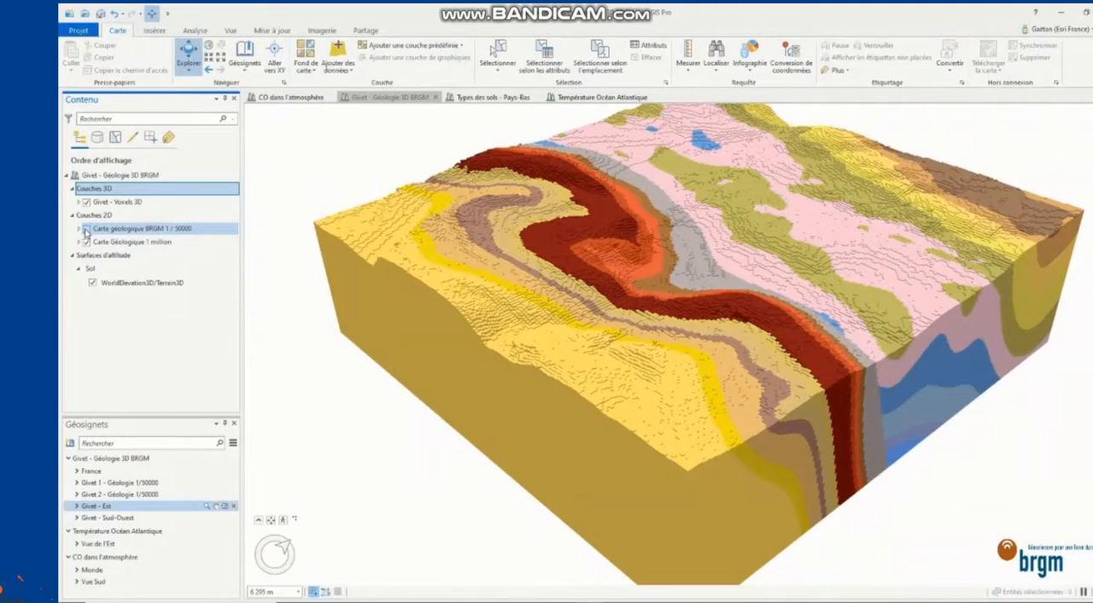
pyautogui.scroll(-3, 446, 483)
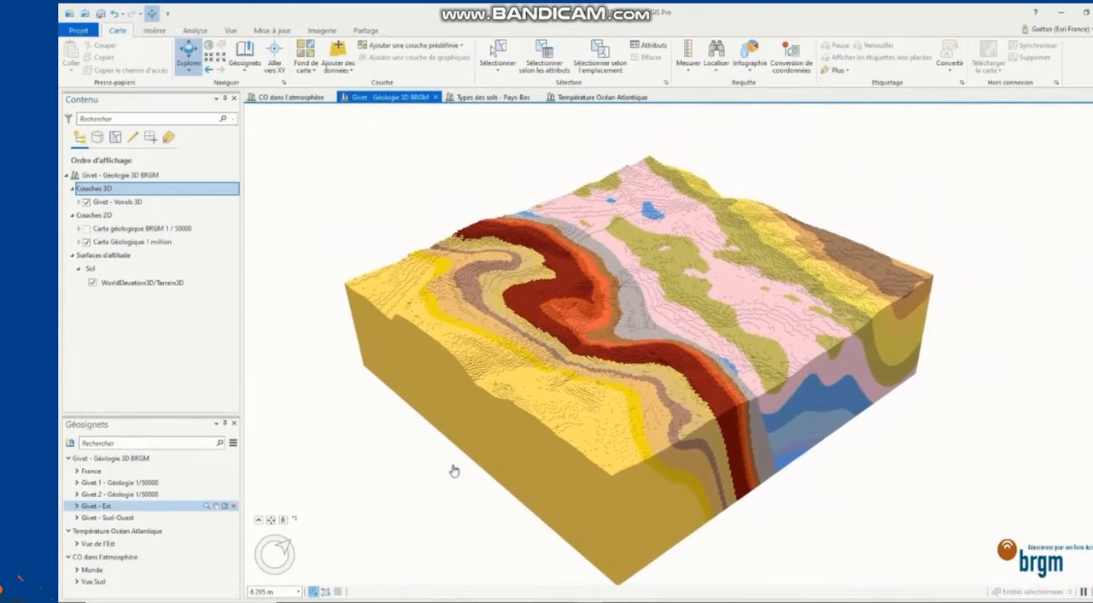
pyautogui.moveTo(547, 459)
pyautogui.mouseDown(button='middle')
pyautogui.moveTo(478, 449)
pyautogui.moveTo(563, 466)
pyautogui.mouseUp(button='middle')
pyautogui.click(117, 518)
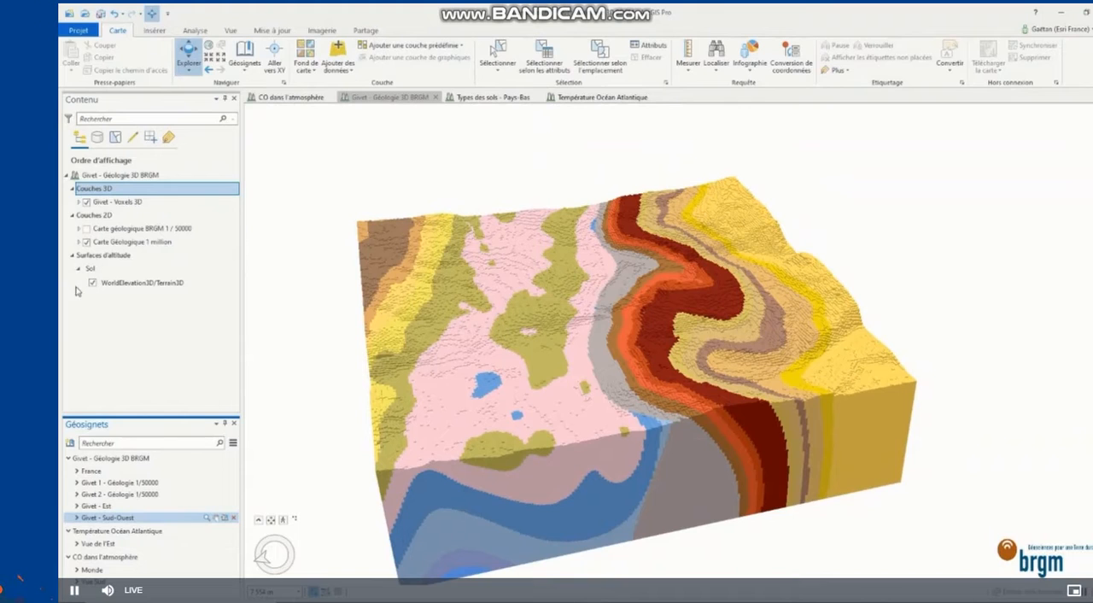
# Step: Expand the Givet voxel layer, enable its slices, and move the Coupe 1 slice through the volume
pyautogui.click(79, 202)
pyautogui.moveTo(237, 219); pyautogui.dragTo(239, 327)
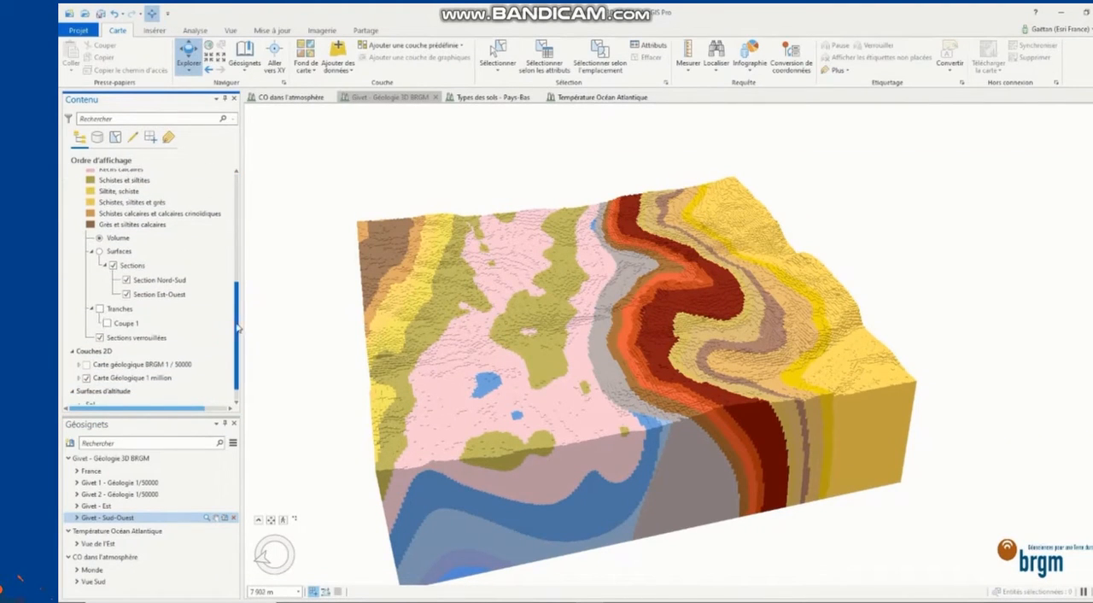
pyautogui.click(119, 322)
pyautogui.rightClick(127, 326)
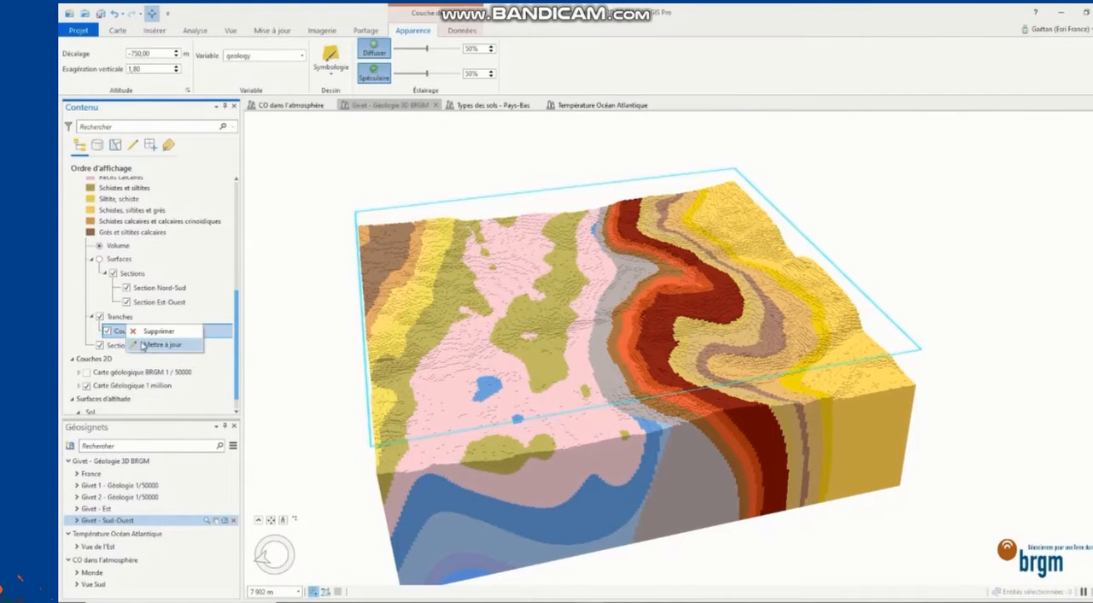
pyautogui.moveTo(523, 365)
pyautogui.mouseDown()
pyautogui.moveTo(539, 504)
pyautogui.moveTo(504, 361)
pyautogui.mouseUp()
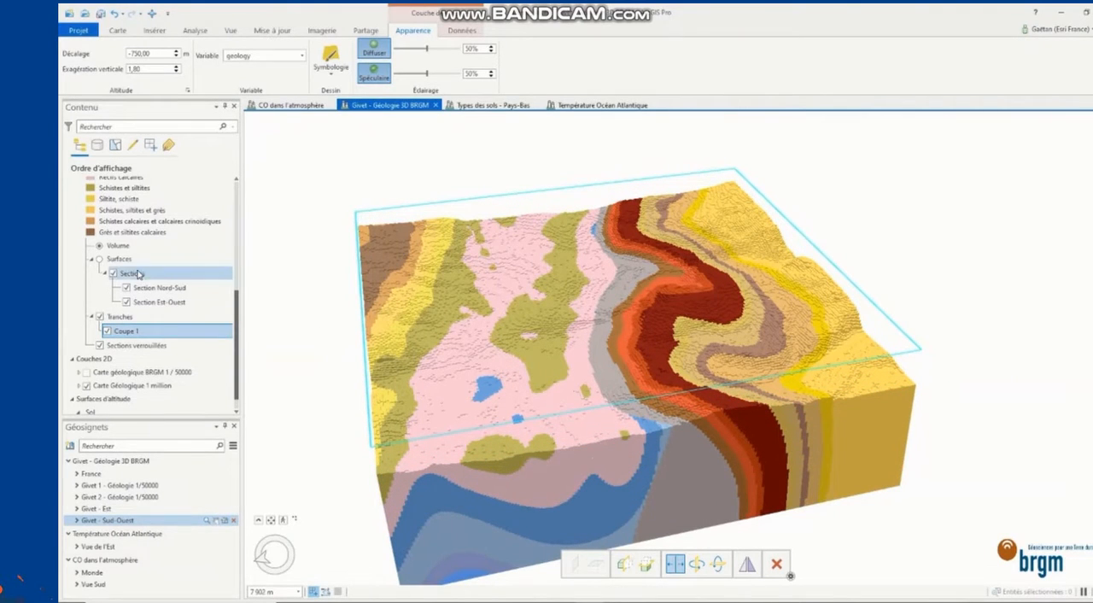
# Step: Display the Givet voxel layer as surfaces and examine its Nord-Sud and Est-Ouest sections
pyautogui.click(99, 259)
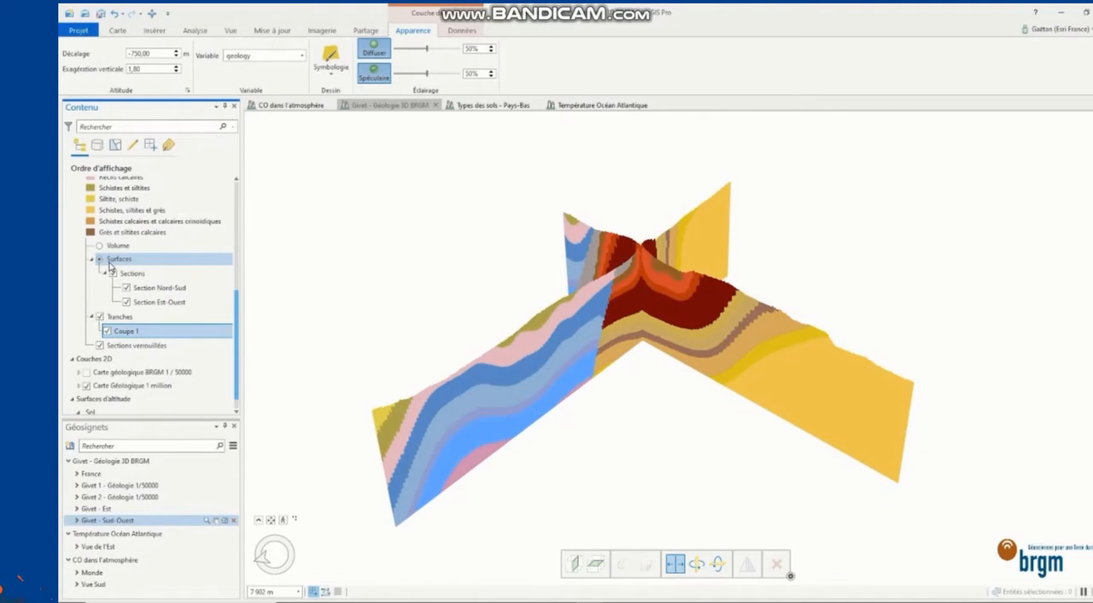
pyautogui.scroll(5, 365, 369)
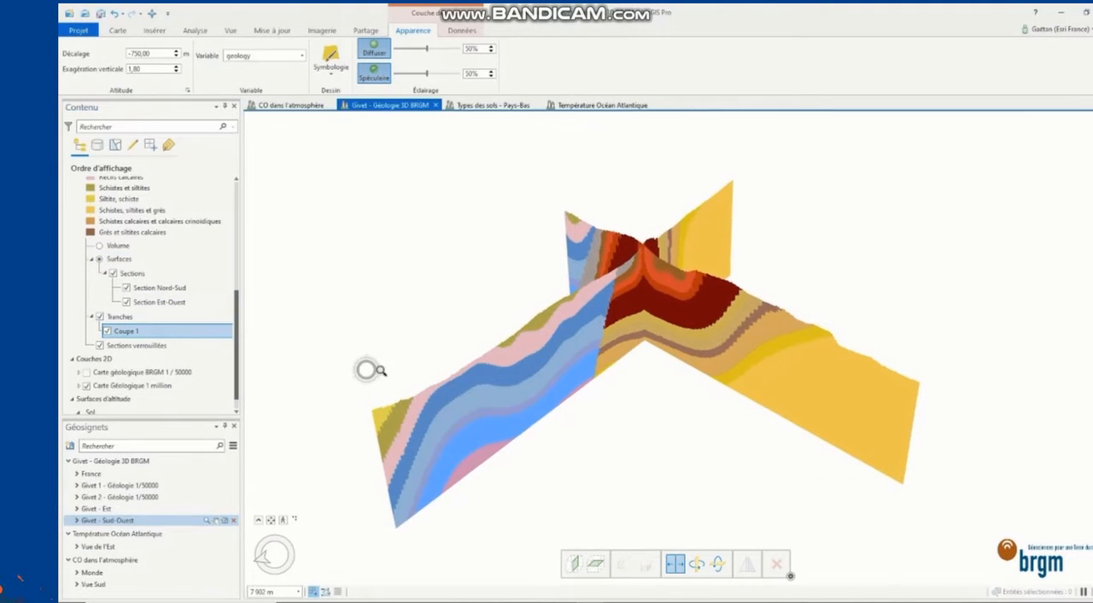
pyautogui.scroll(-3, 384, 388)
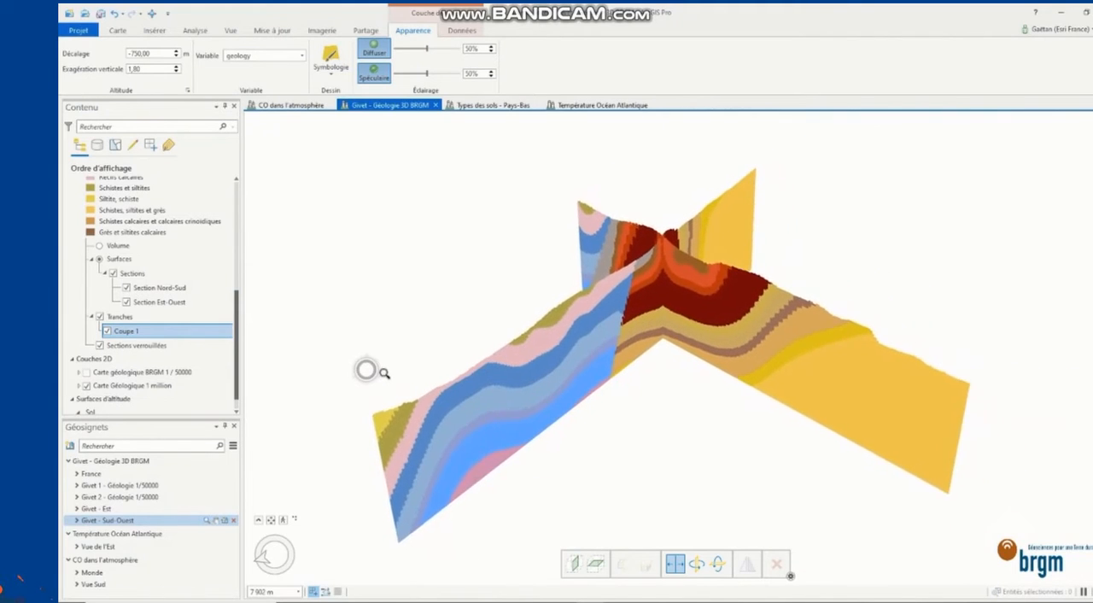
# Step: Create a new vertical section across the near side of the Givet block and push it further into the model
pyautogui.rightClick(139, 276)
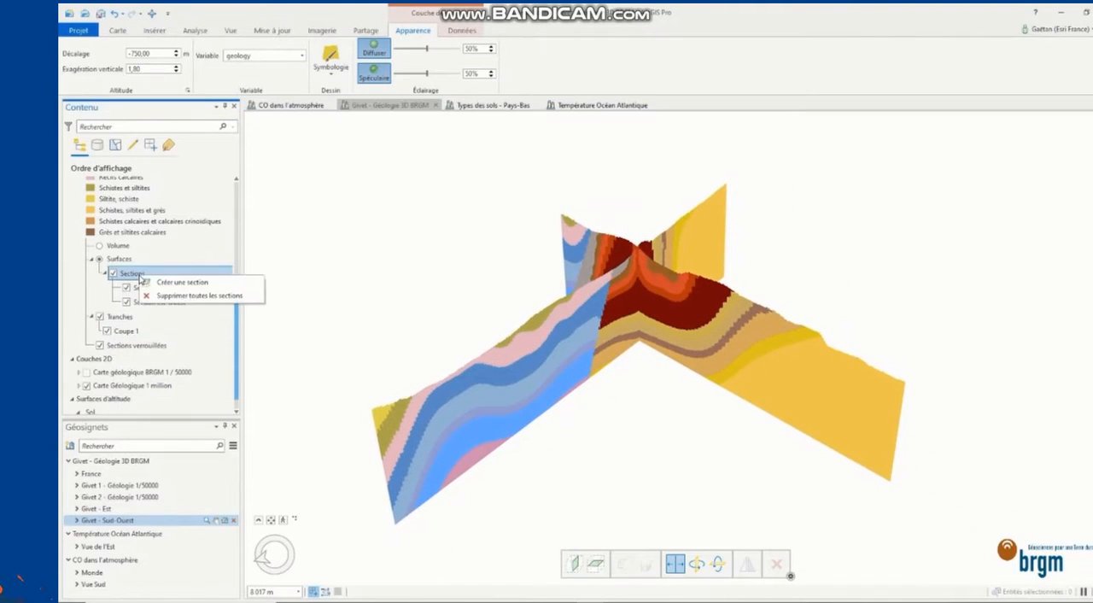
pyautogui.click(157, 284)
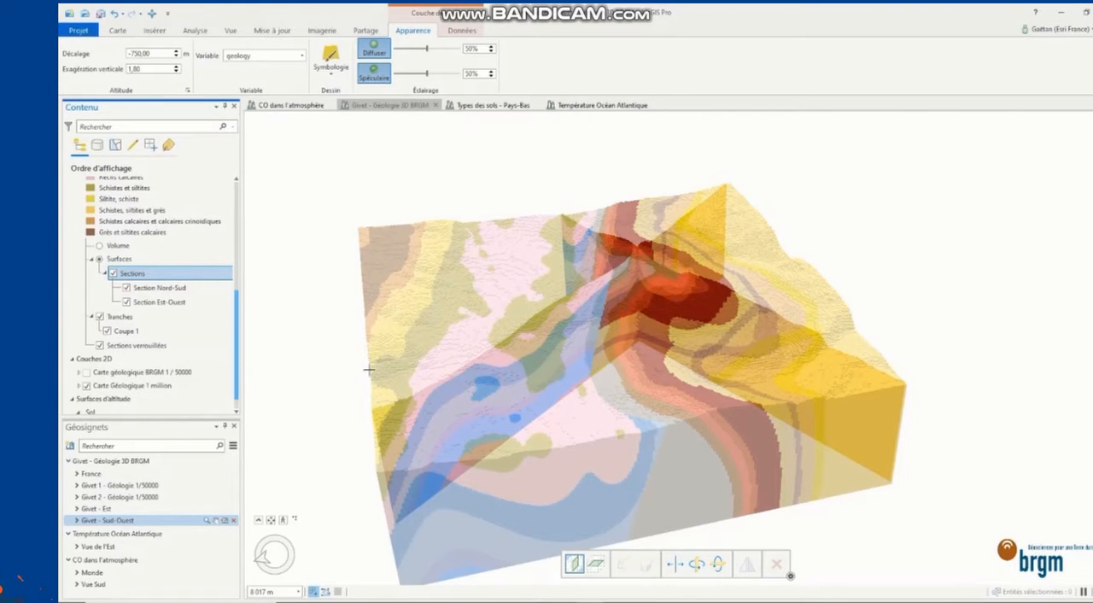
pyautogui.click(373, 427)
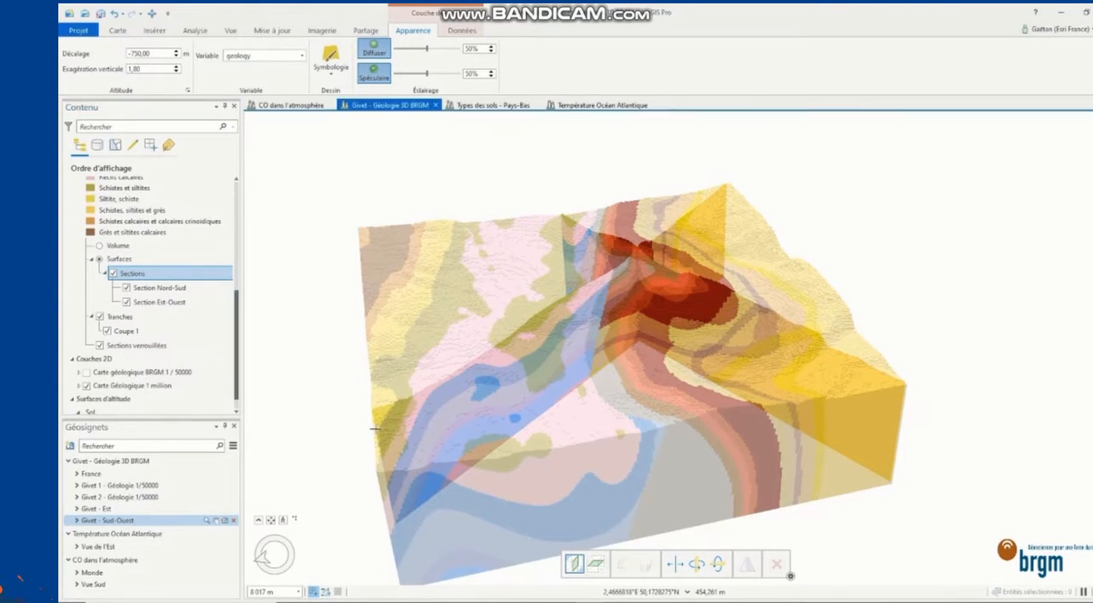
pyautogui.click(865, 356)
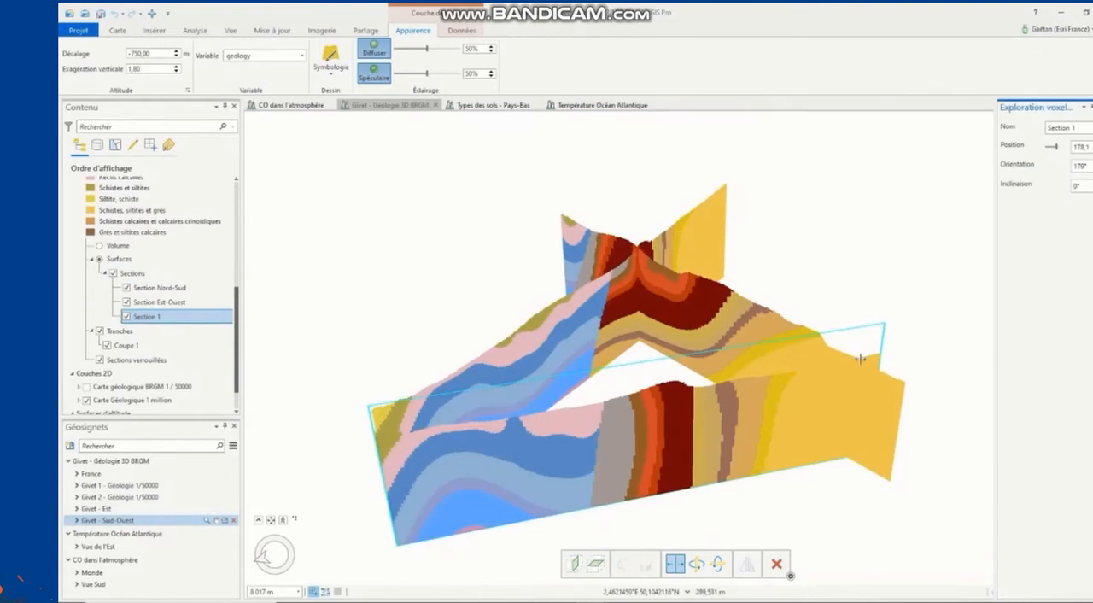
pyautogui.moveTo(690, 438)
pyautogui.mouseDown()
pyautogui.moveTo(681, 441)
pyautogui.moveTo(640, 310)
pyautogui.moveTo(672, 431)
pyautogui.mouseUp()
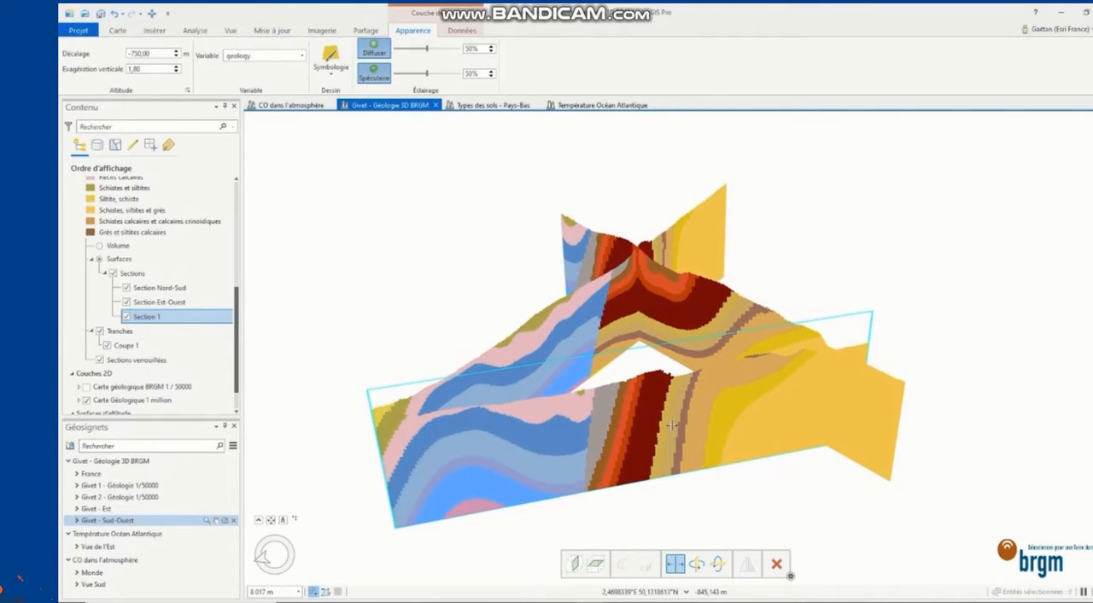
# Step: Switch to the Types des sols - Pays-Bas scene and examine the subsurface lithology around Amsterdam, Utrecht and Rotterdam
pyautogui.click(499, 105)
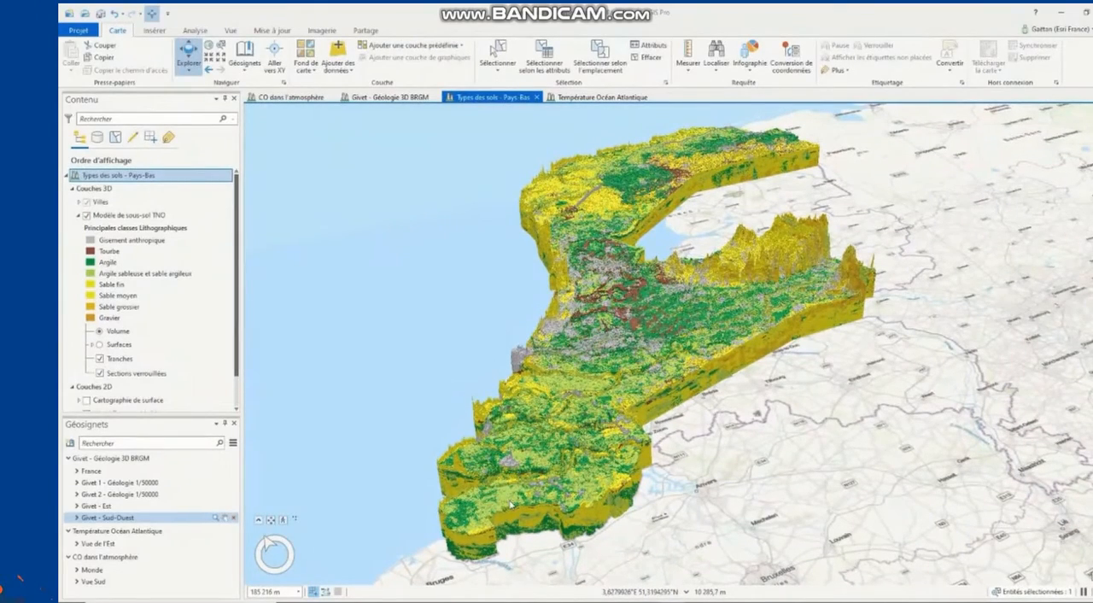
pyautogui.moveTo(511, 485); pyautogui.dragTo(509, 584, button='right')
pyautogui.moveTo(571, 416); pyautogui.dragTo(472, 564)
pyautogui.moveTo(572, 284); pyautogui.dragTo(498, 547)
pyautogui.moveTo(566, 192); pyautogui.dragTo(504, 500)
pyautogui.moveTo(632, 312); pyautogui.dragTo(547, 489)
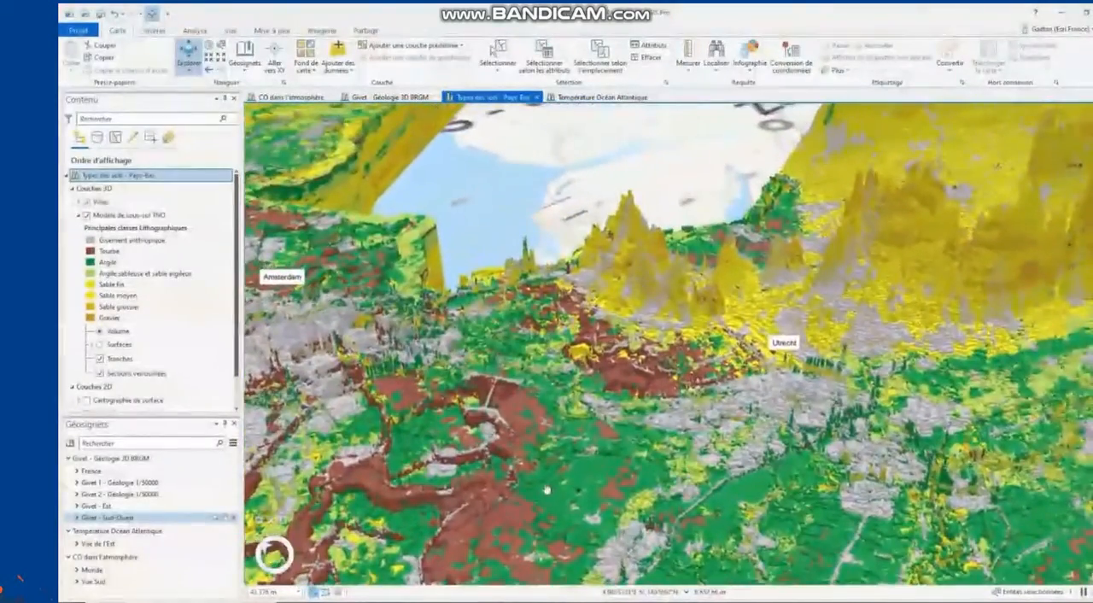
pyautogui.moveTo(513, 537); pyautogui.dragTo(675, 289)
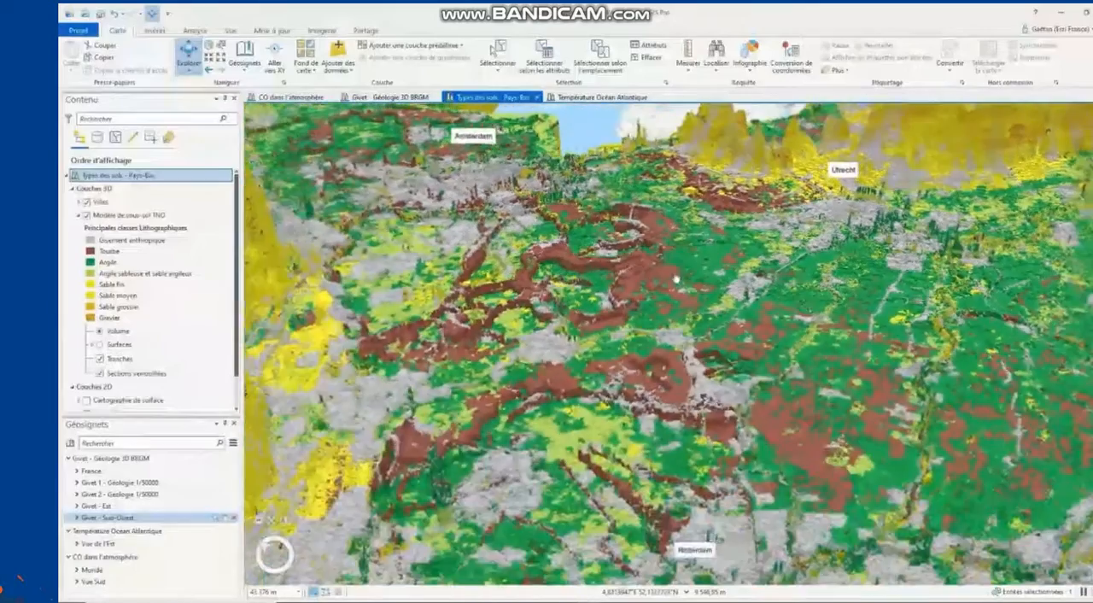
pyautogui.scroll(-5, 606, 500)
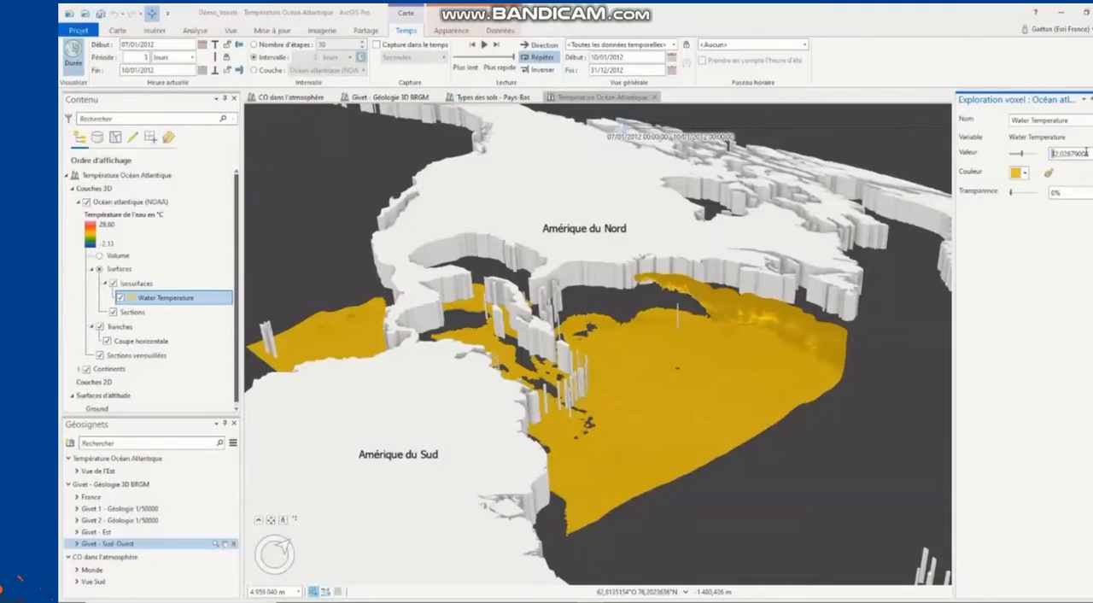
# Step: Set the Water Temperature isosurface value to 13 and raise it to about 21.66
pyautogui.write('3')
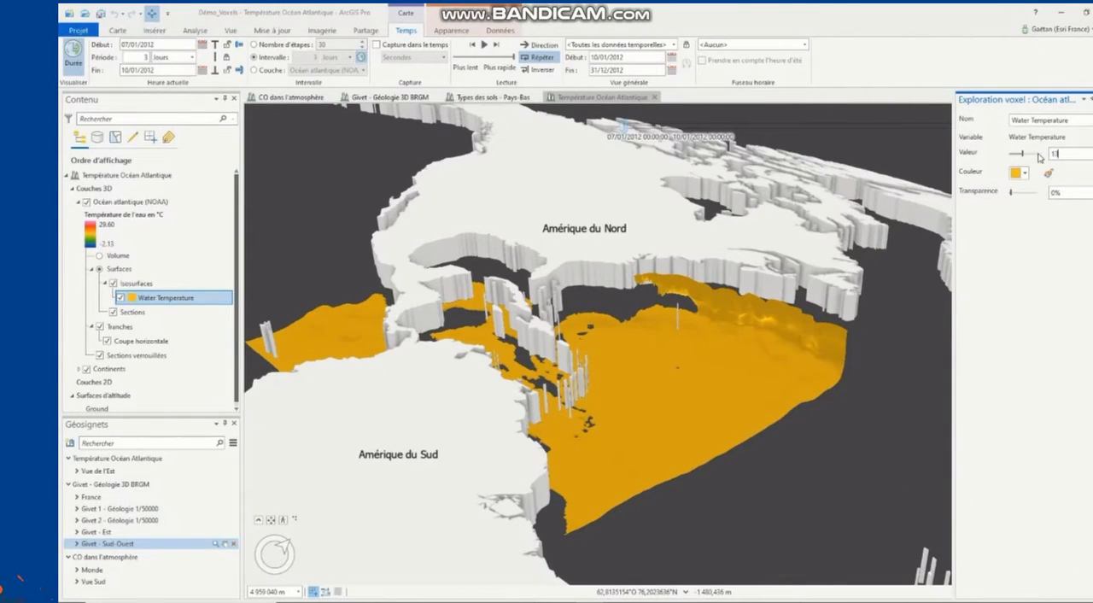
pyautogui.moveTo(1022, 155); pyautogui.dragTo(1030, 159)
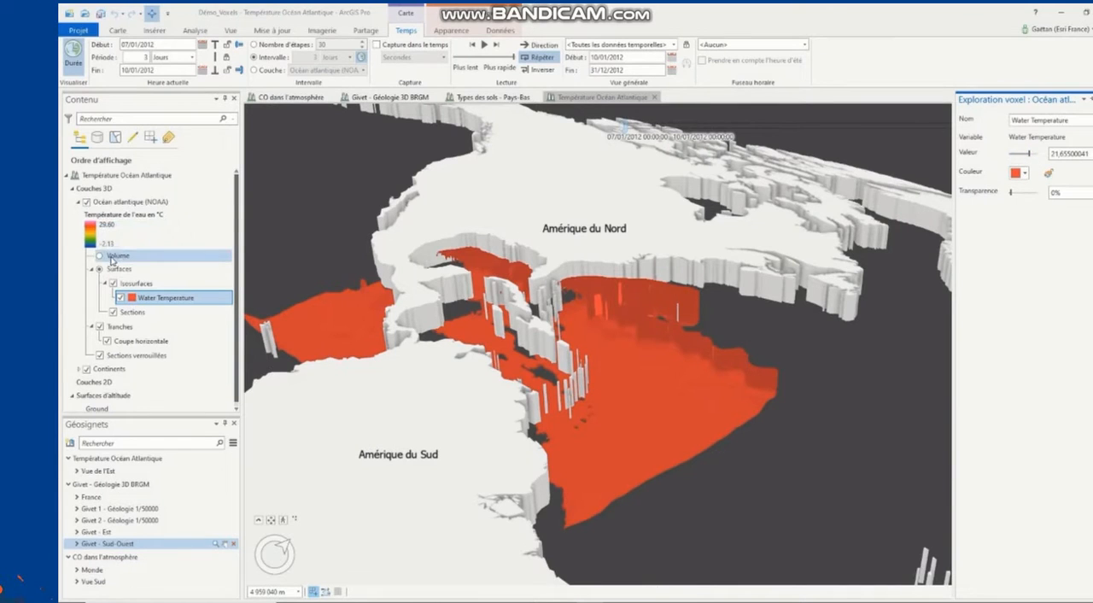
# Step: Display the Océan atlantique layer as a volume and play its time animation
pyautogui.click(99, 255)
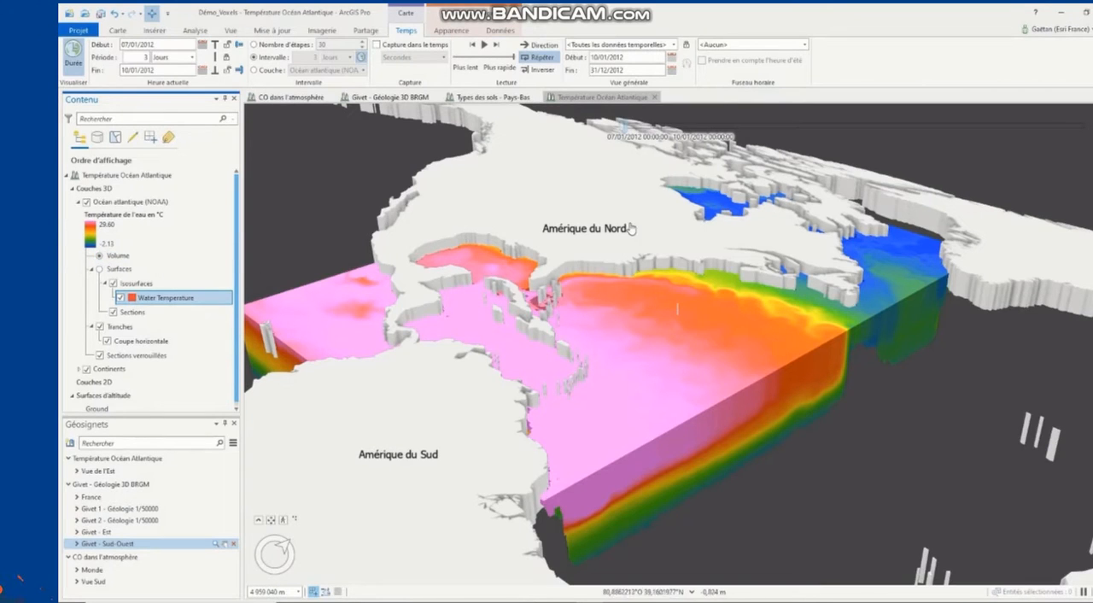
pyautogui.moveTo(658, 128)
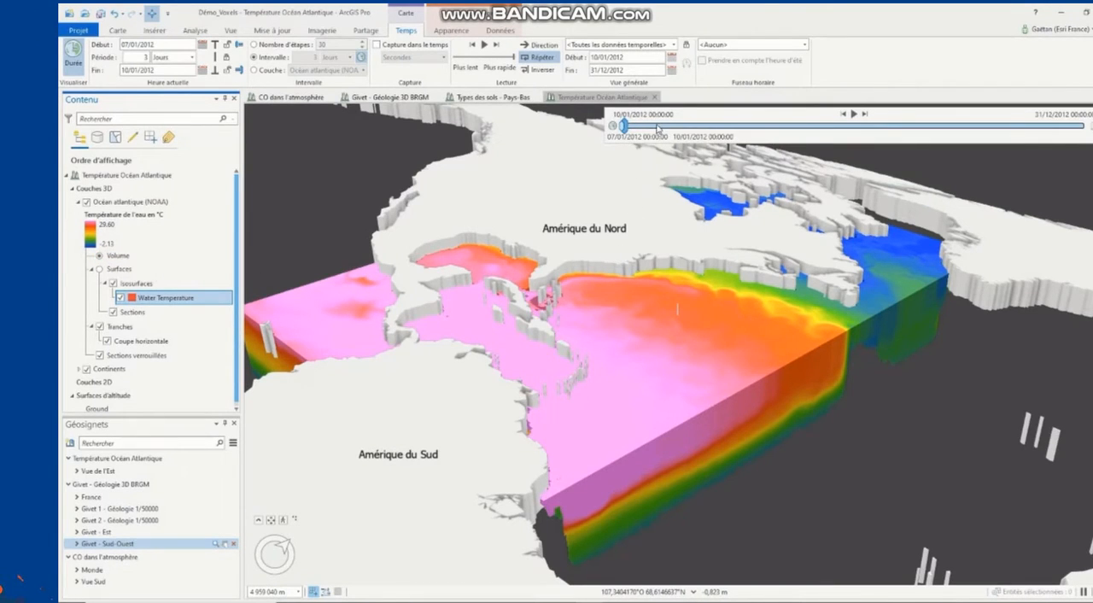
pyautogui.click(853, 115)
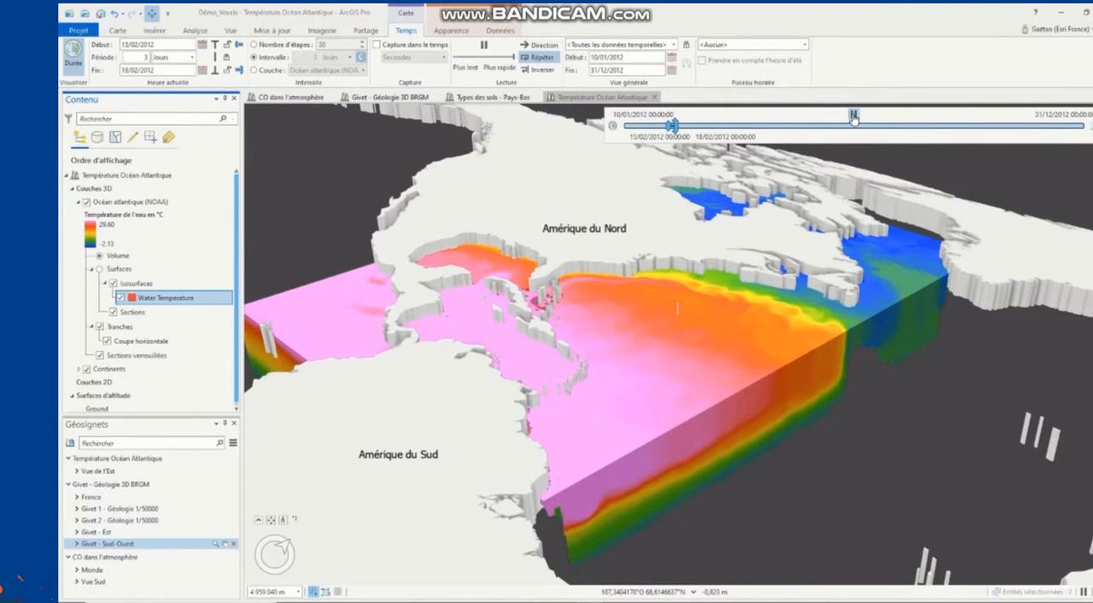